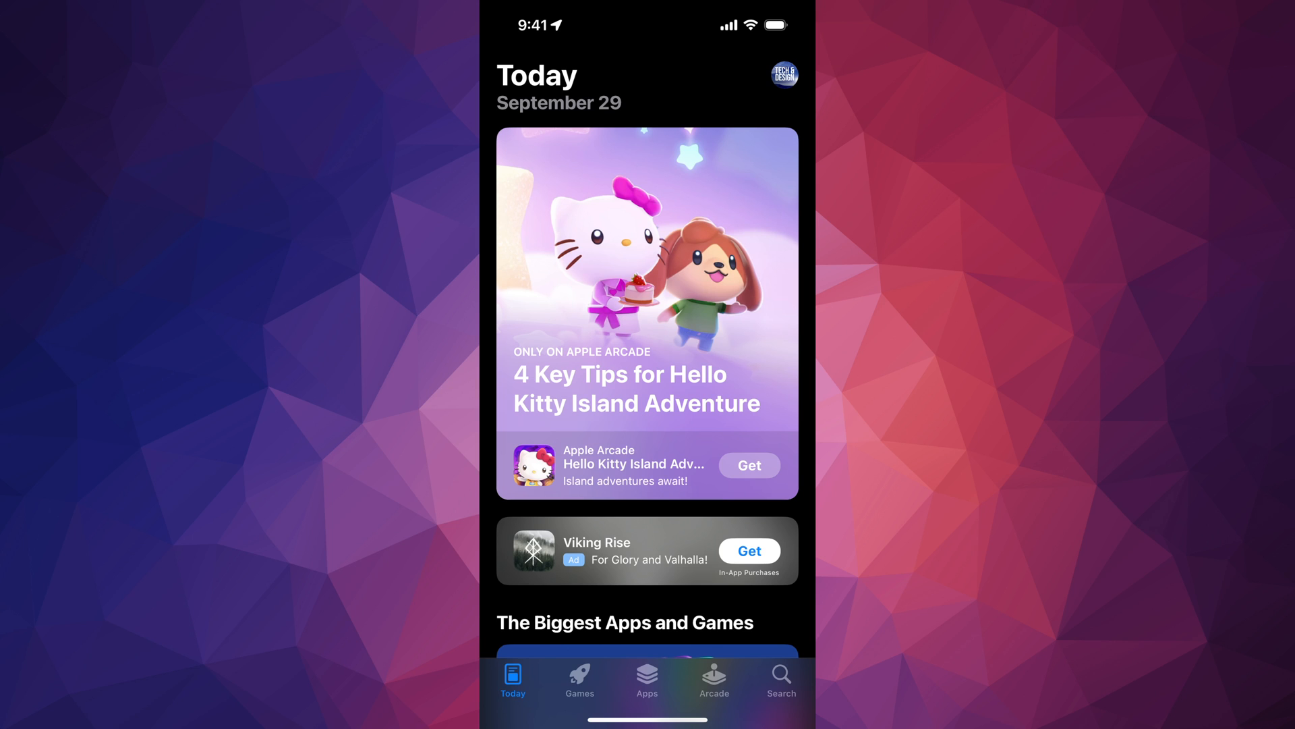
# Open the Account sheet from the Today page avatar to see the five upcoming updates.
pyautogui.click(784, 73)
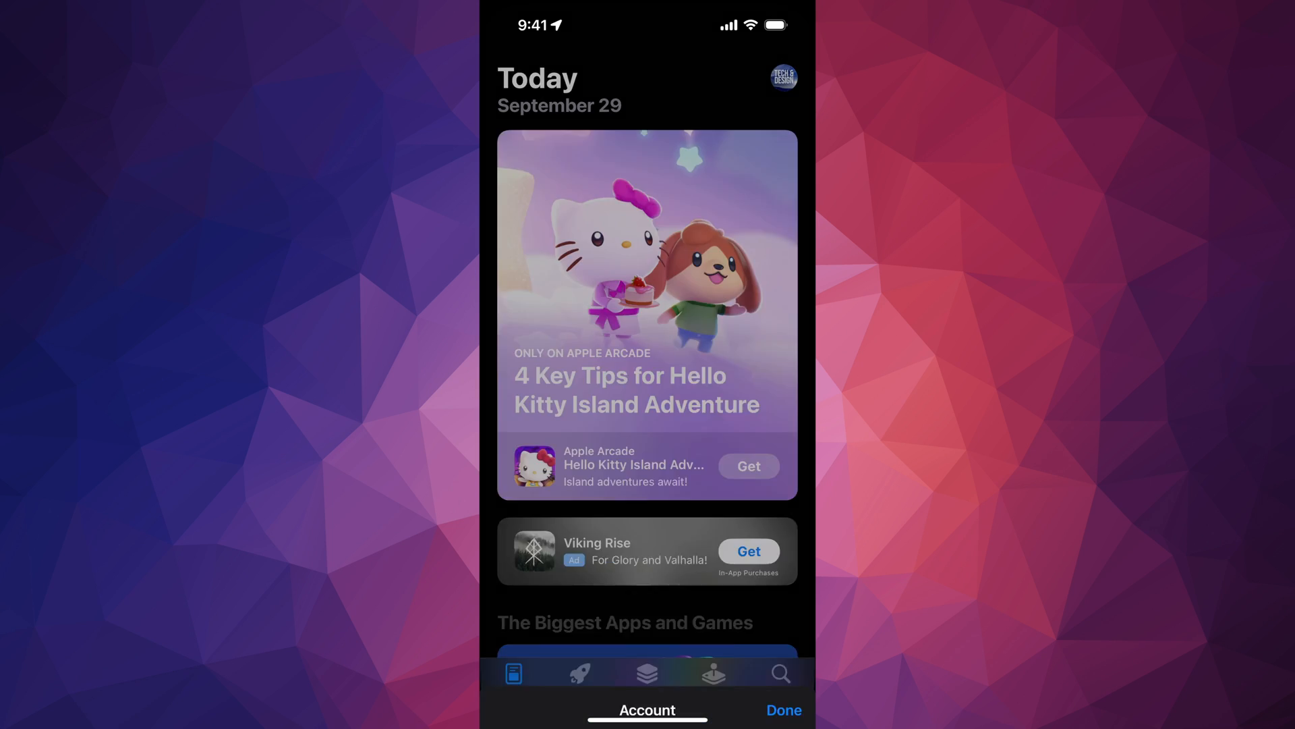
pyautogui.scroll(-5, 647, 405)
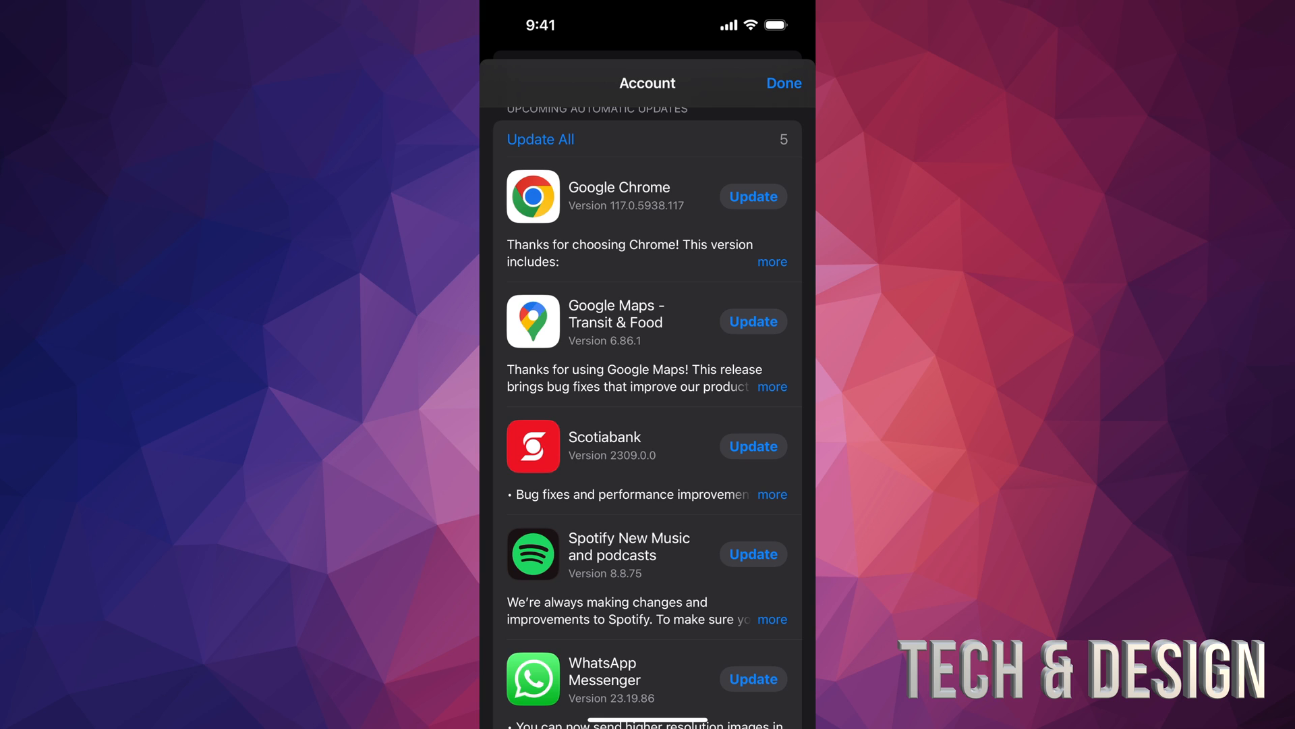
pyautogui.scroll(-4, 648, 405)
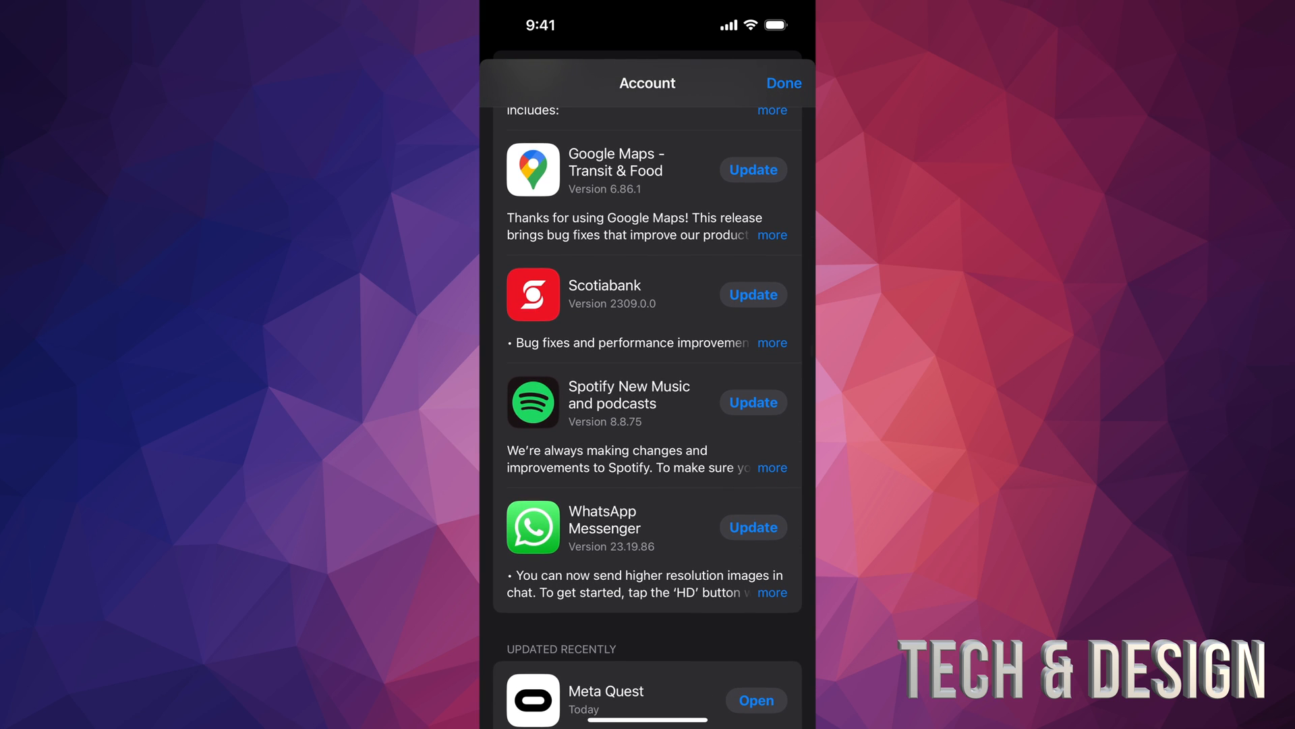
pyautogui.scroll(3, 648, 405)
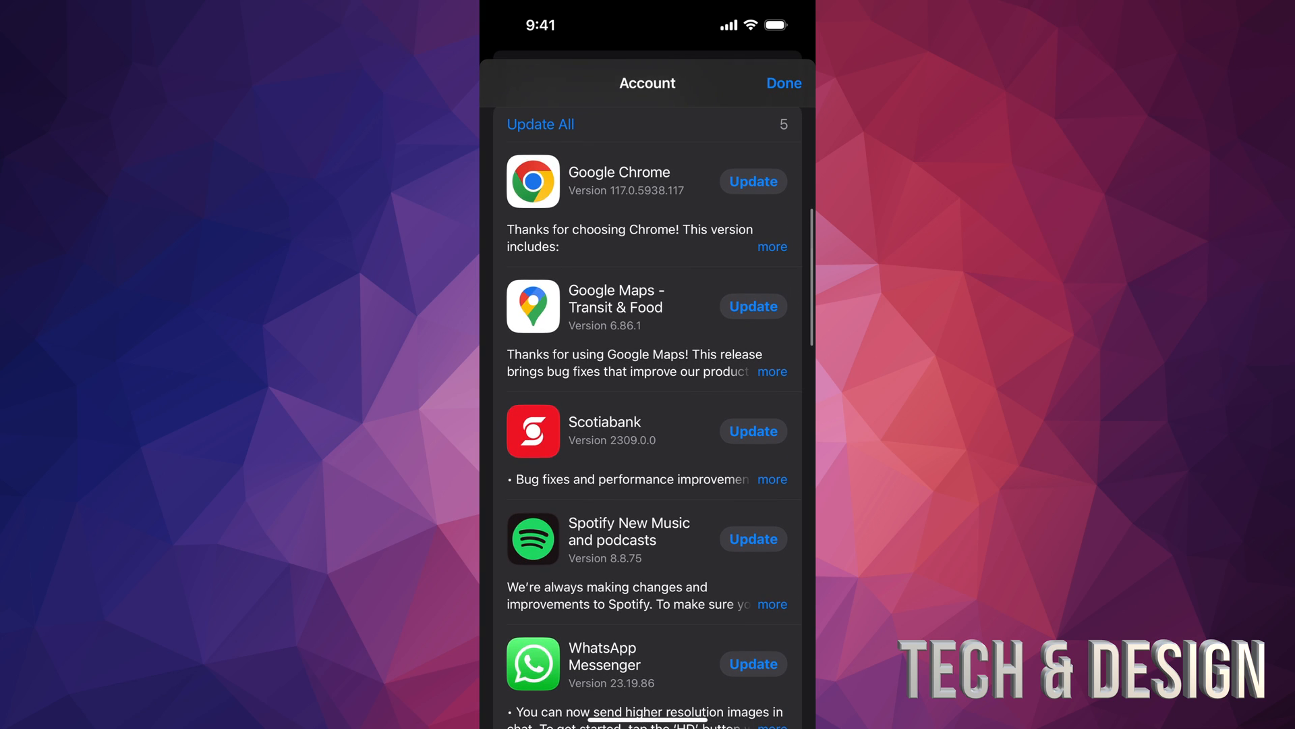
pyautogui.scroll(1, 647, 406)
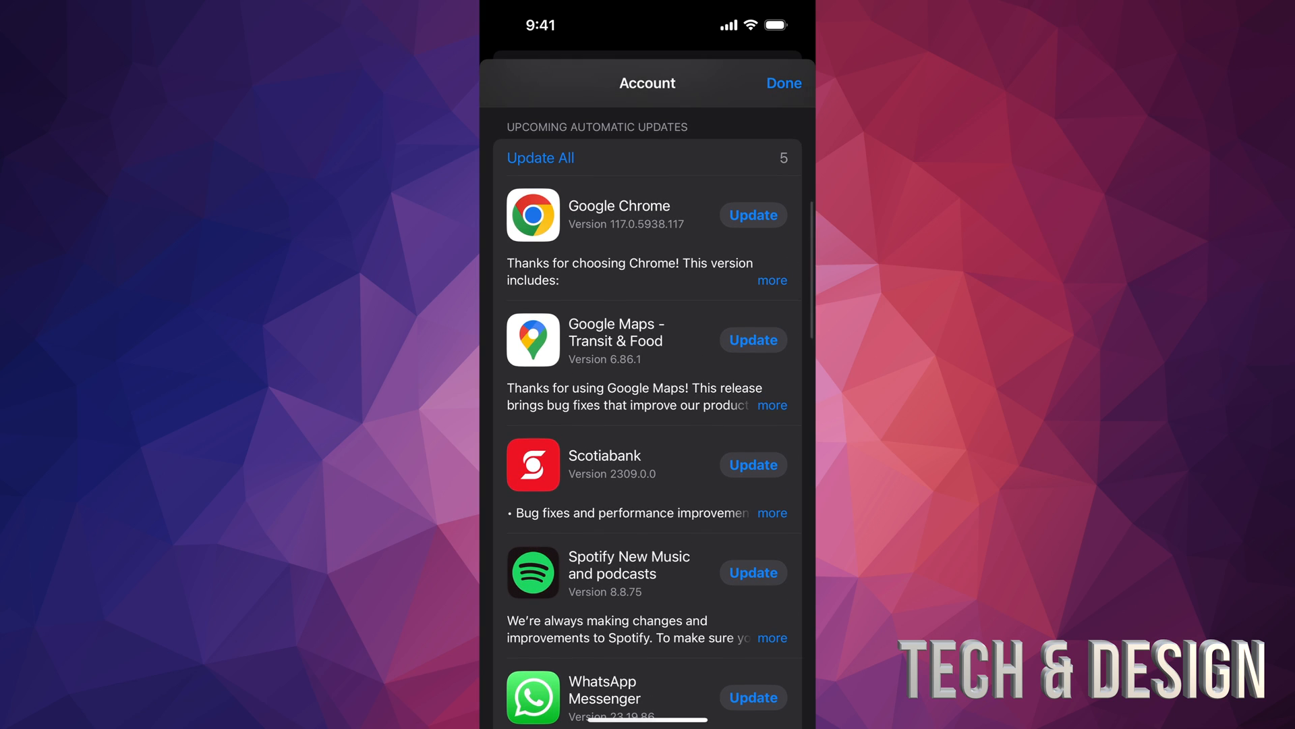
# Update All pending apps; Scotiabank and Chrome finish while Maps, Spotify and WhatsApp download.
pyautogui.click(541, 158)
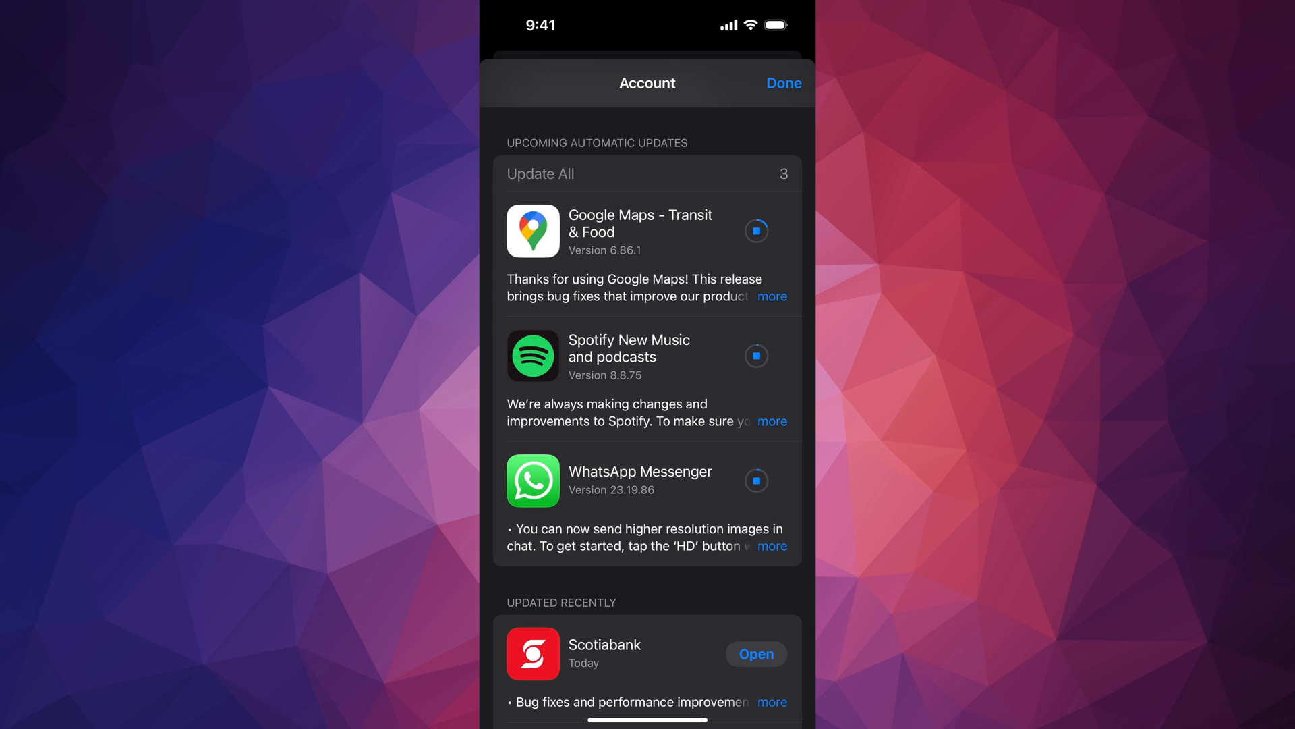
pyautogui.scroll(-1, 648, 405)
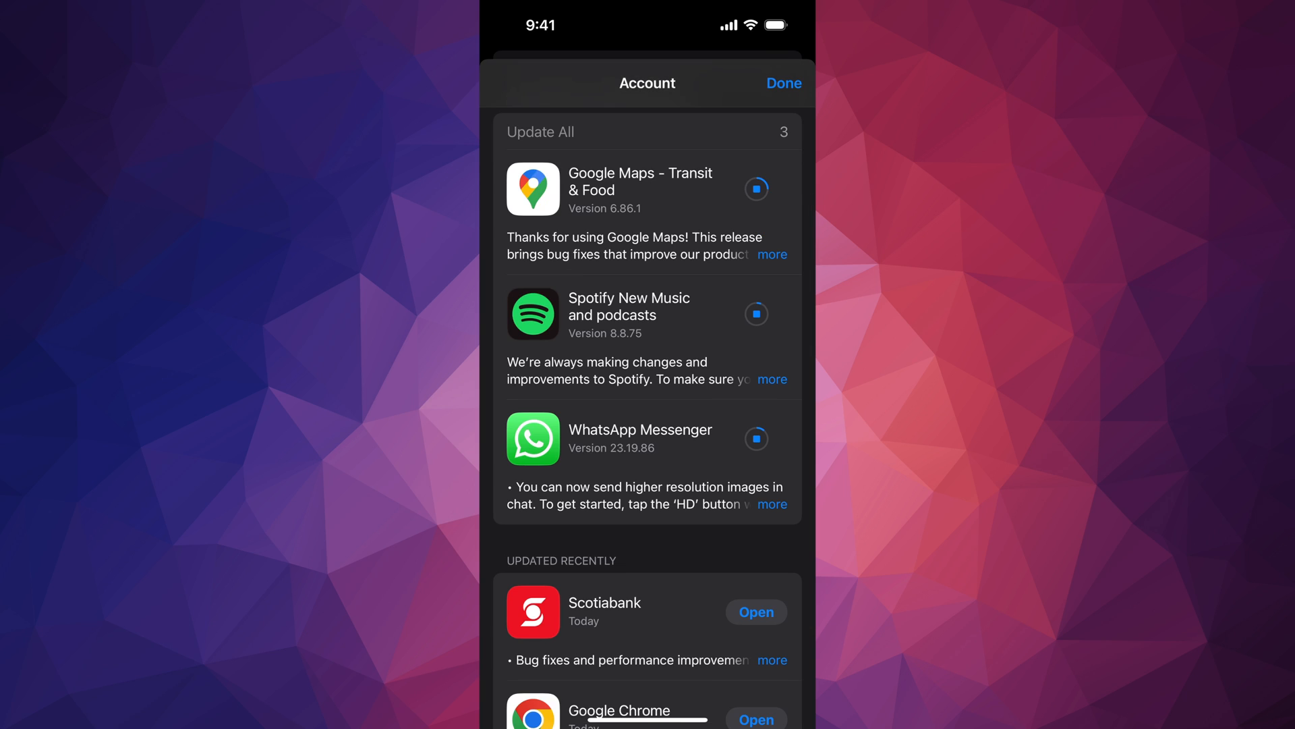